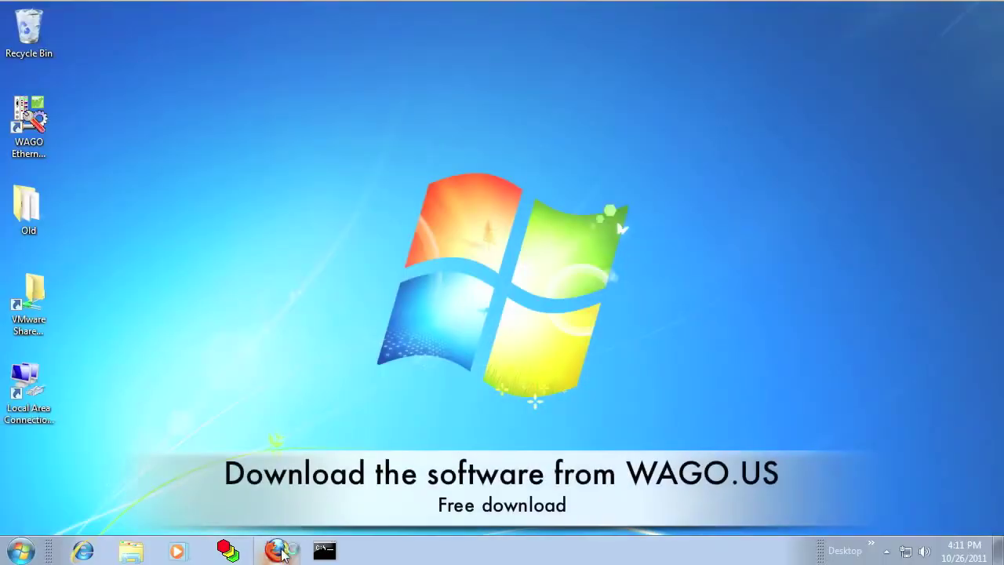
Go to wago.us and reach Downloads > Automation > WAGO-I/O-SYSTEM 750/753.
click(278, 551)
click(241, 37)
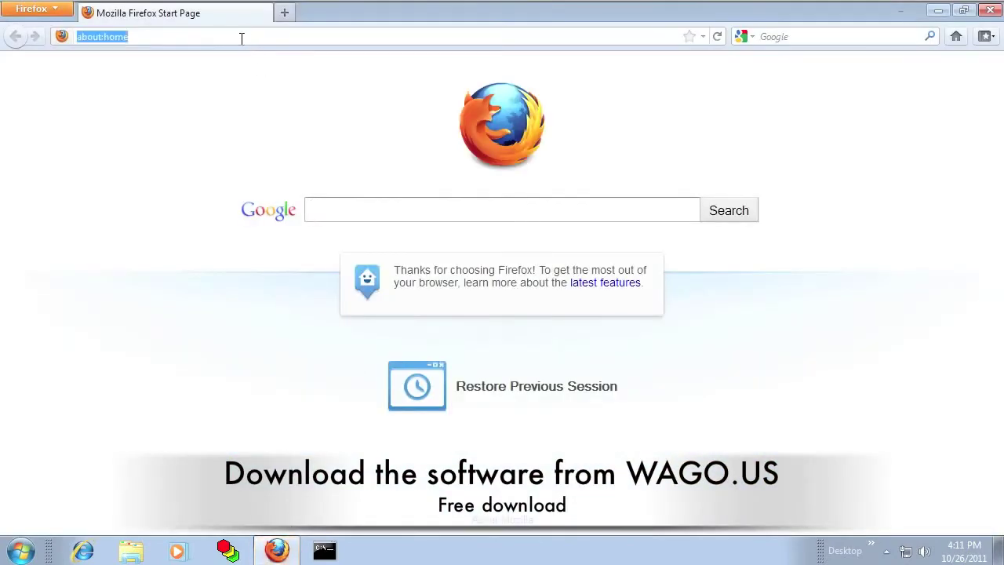
text(wago.us)
key(Return)
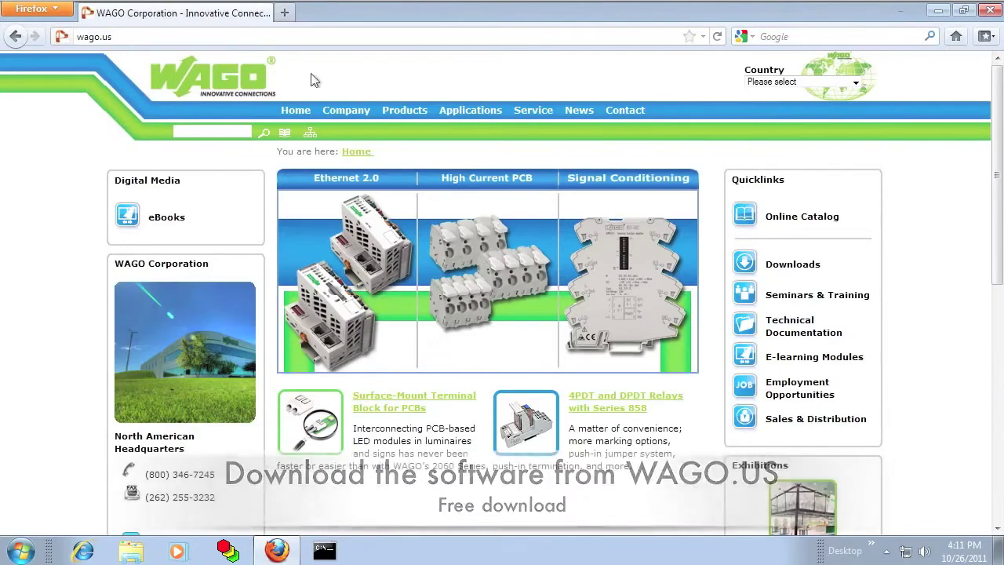
click(789, 264)
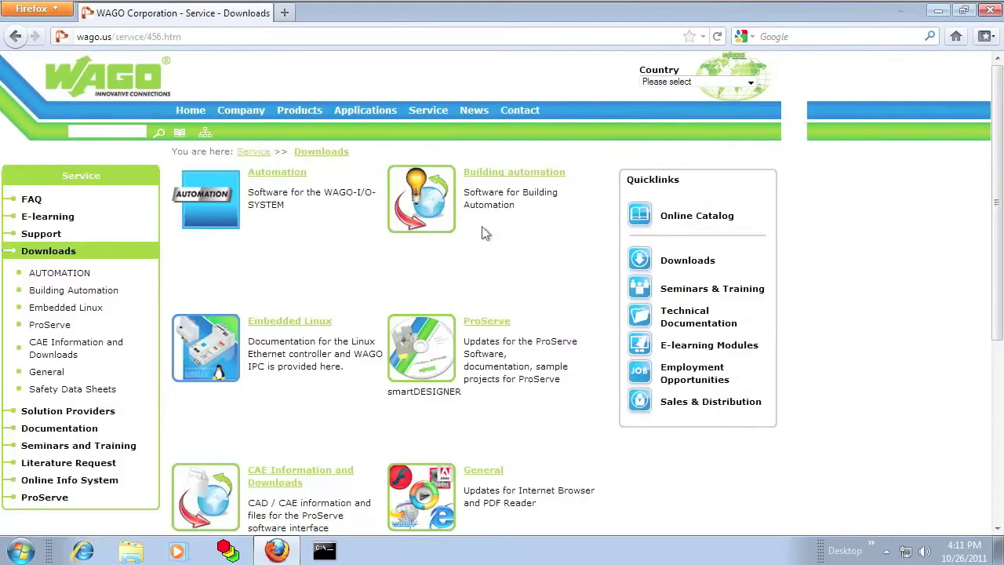
click(270, 173)
click(469, 282)
click(361, 176)
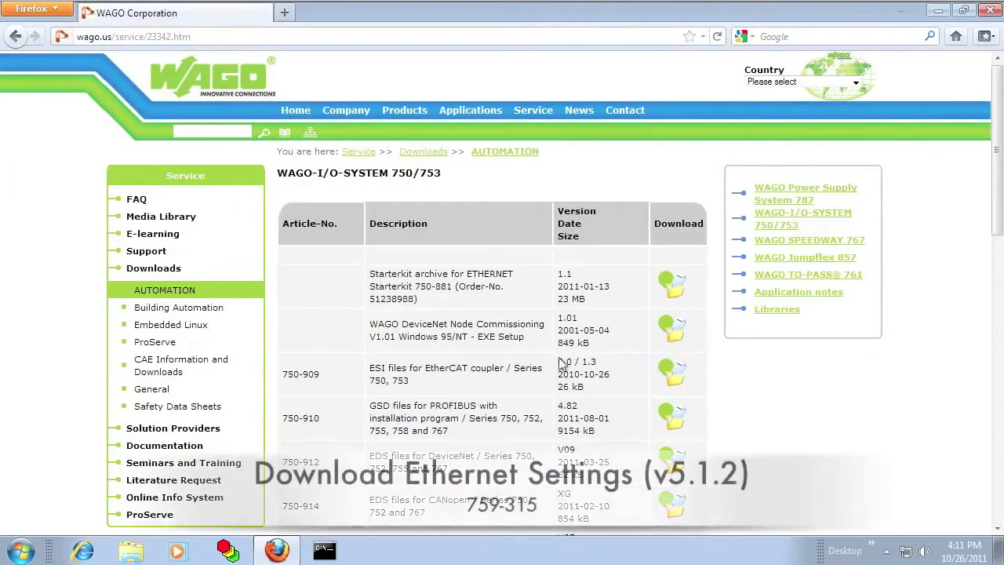
Download and save the WAGO Ethernet Settings (759-316) setup zip.
scroll(548, 403, down, 10)
click(672, 365)
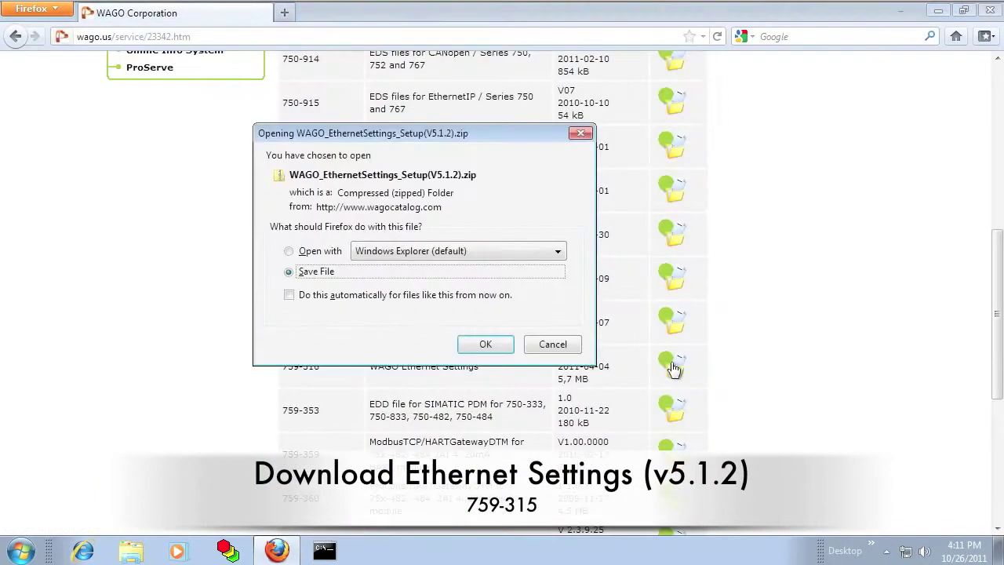
click(486, 345)
Download and save the 759-923 USB service cable driver zip.
click(722, 372)
scroll(722, 372, down, 7)
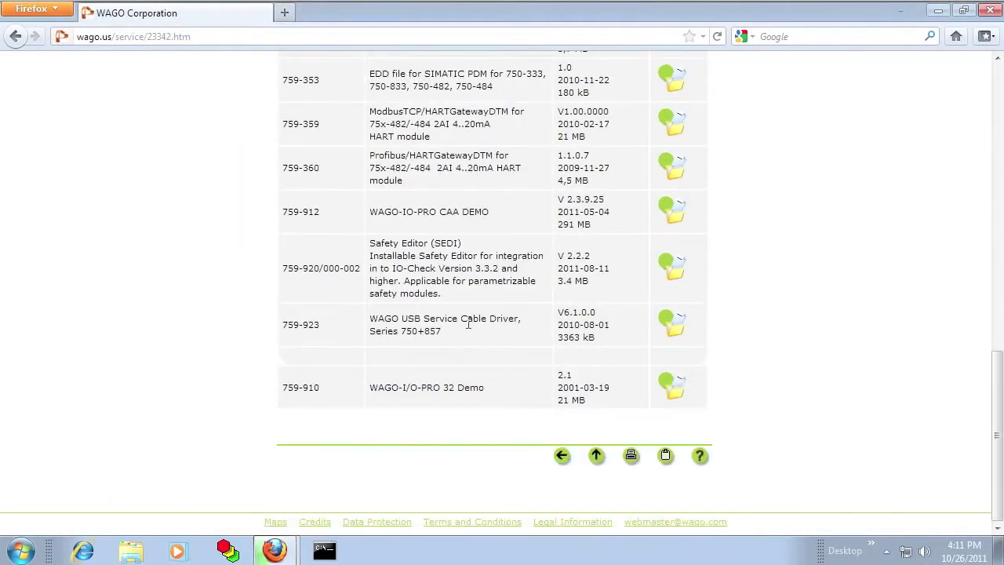
click(672, 322)
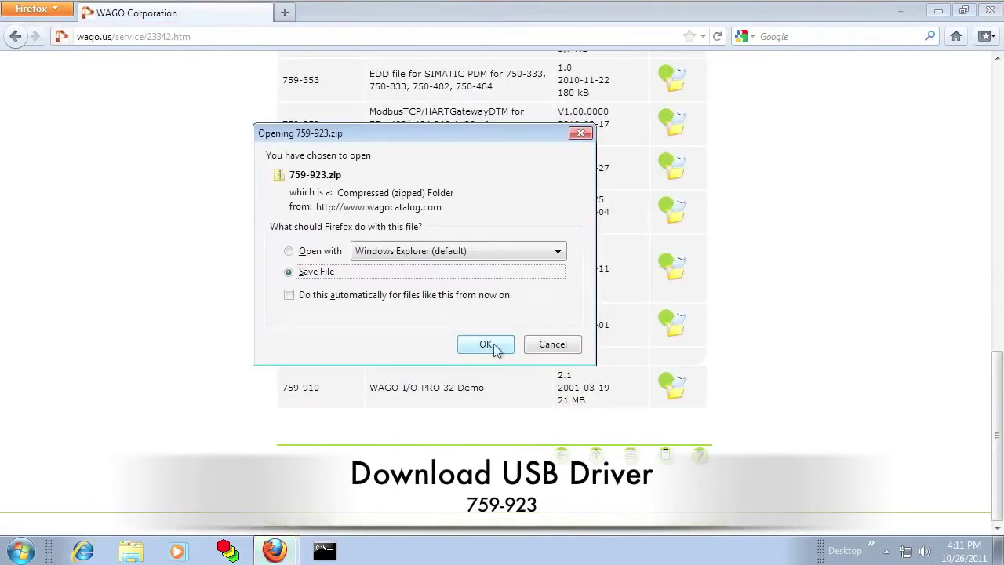
click(487, 344)
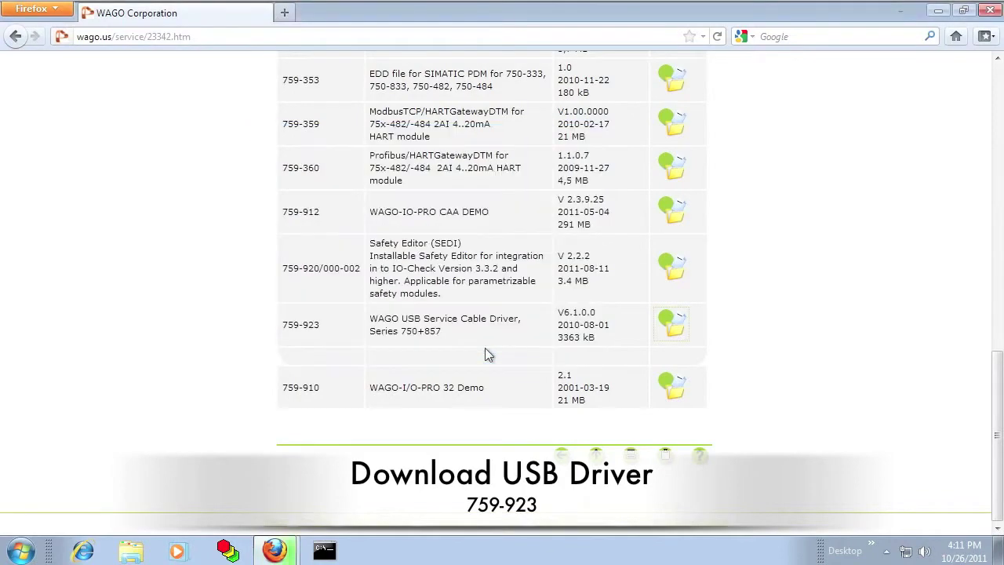
click(939, 11)
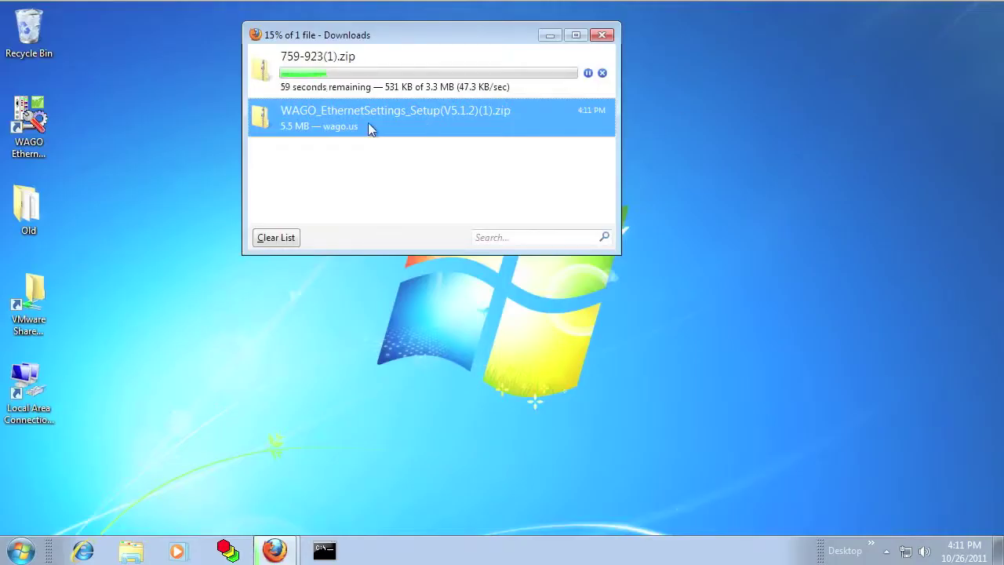
Run the Ethernet Settings setup from the zip, approve UAC, and complete the 5.1.2 wizard.
double_click(269, 121)
double_click(529, 128)
click(521, 307)
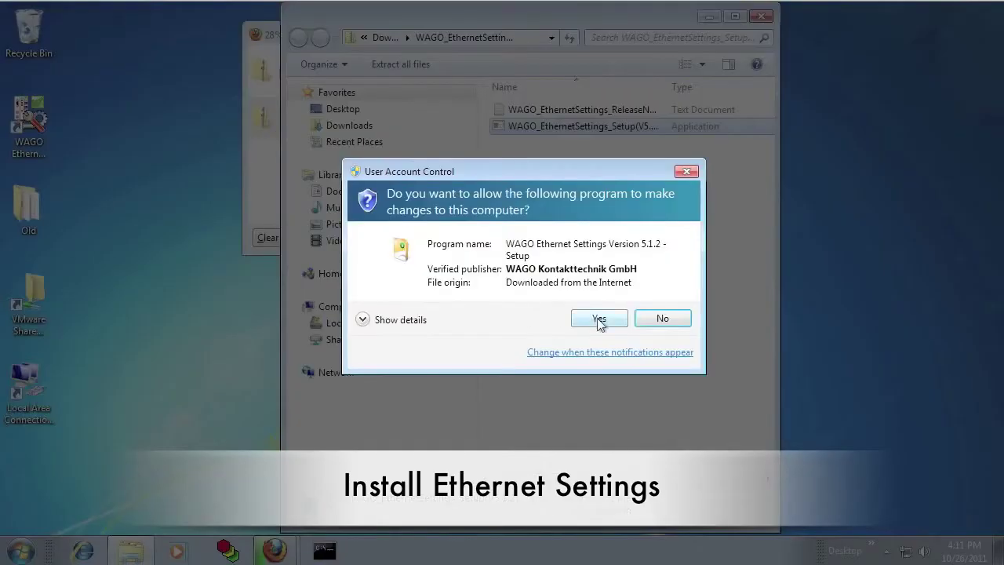
click(599, 320)
click(589, 401)
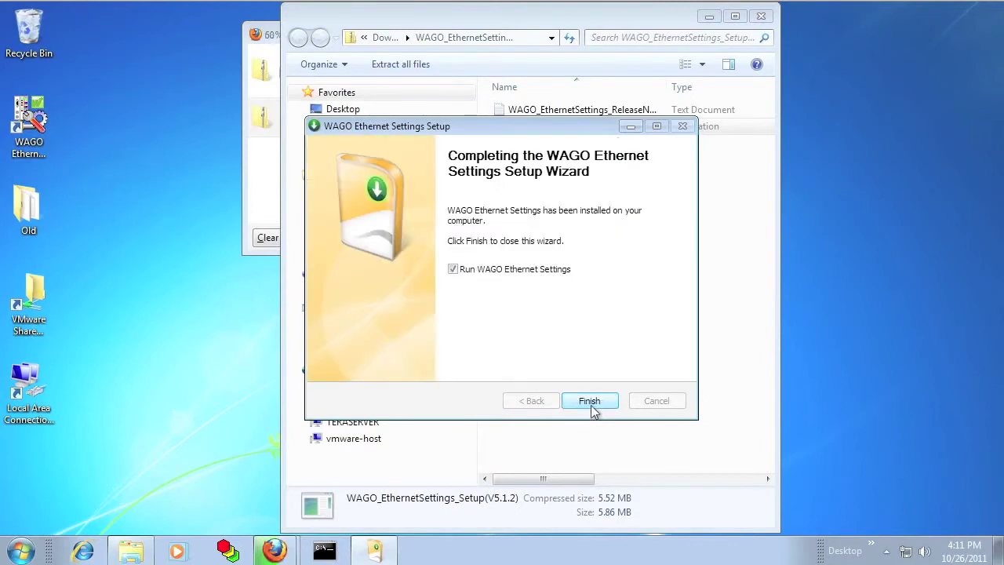
click(589, 401)
click(264, 207)
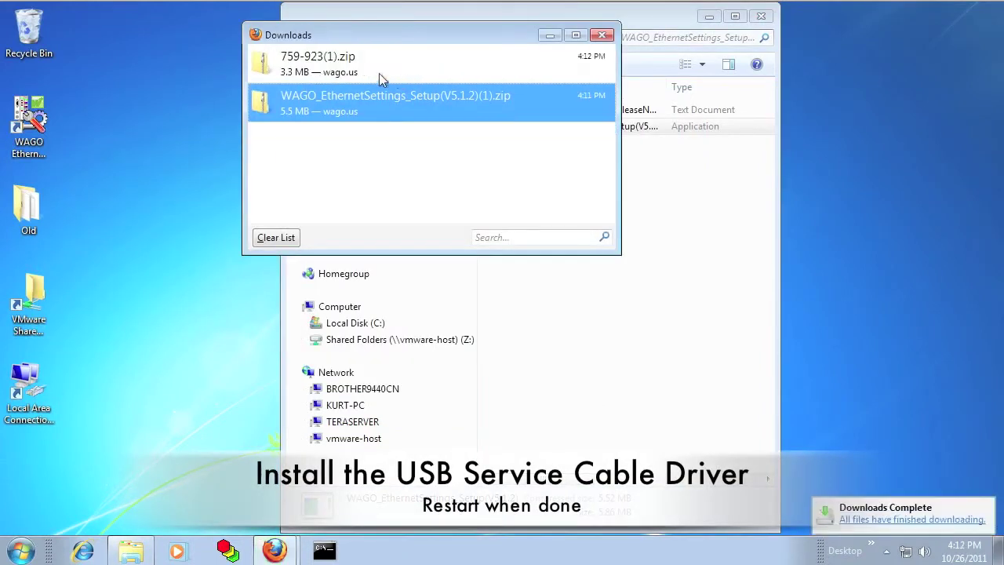
Run Setup from the 759-923 zip's DriverInstall\WIN2k_XP_VISTA_WIN7 folder, confirm the update, and restart.
double_click(397, 75)
double_click(549, 109)
double_click(577, 110)
double_click(539, 143)
click(619, 318)
click(553, 310)
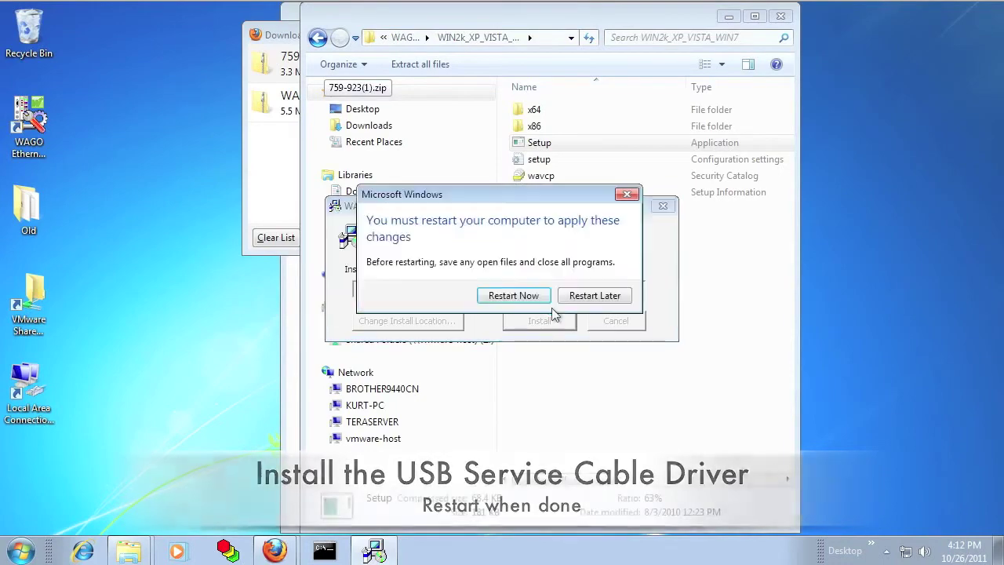
click(524, 302)
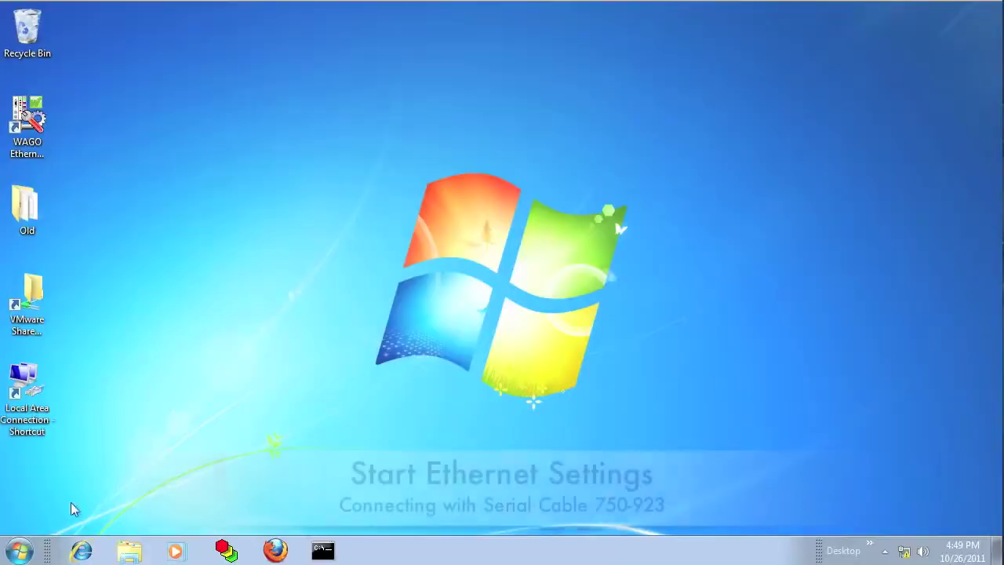
Launch WAGO Ethernet Settings from All Programs > WAGO Software.
click(19, 552)
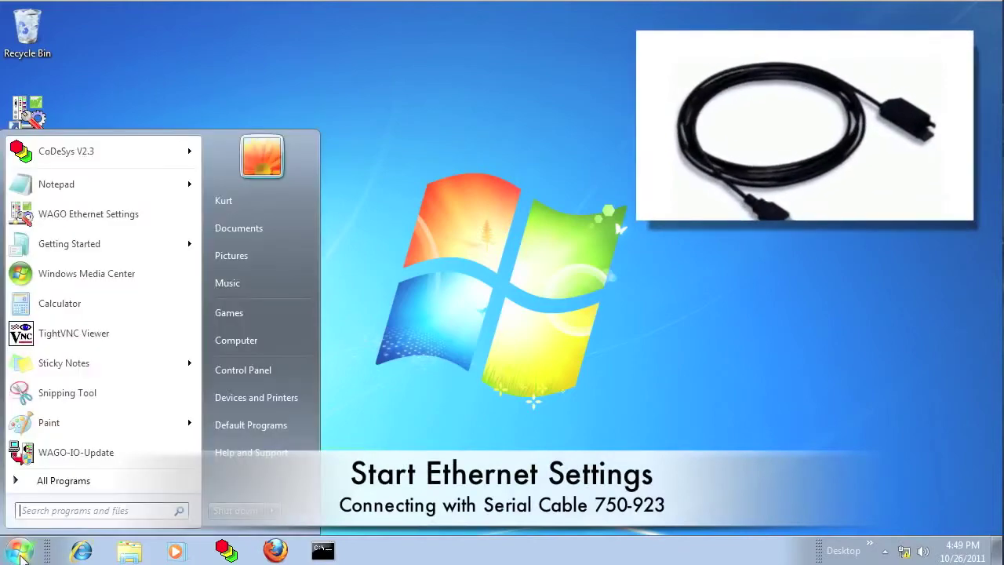
click(44, 479)
click(55, 428)
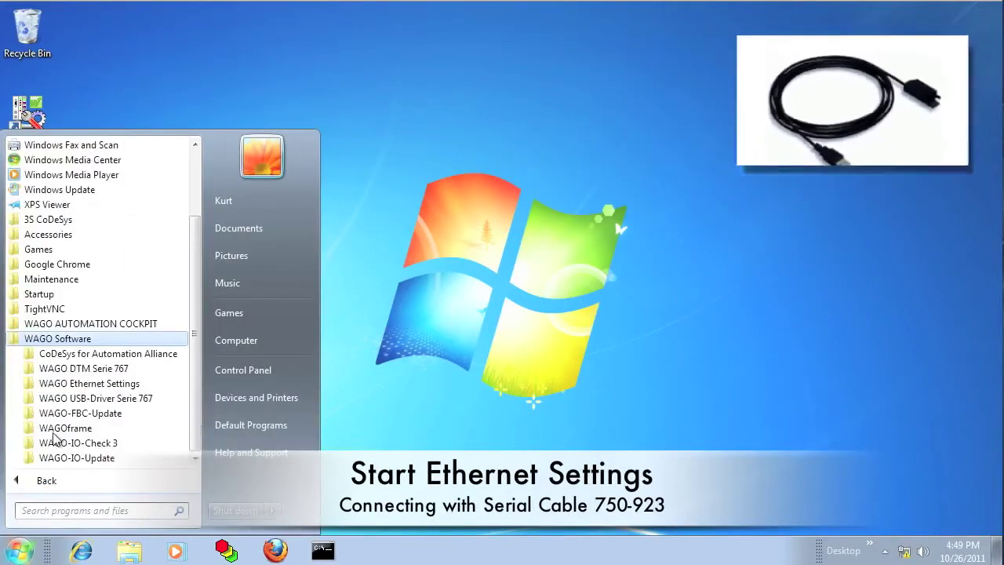
click(59, 386)
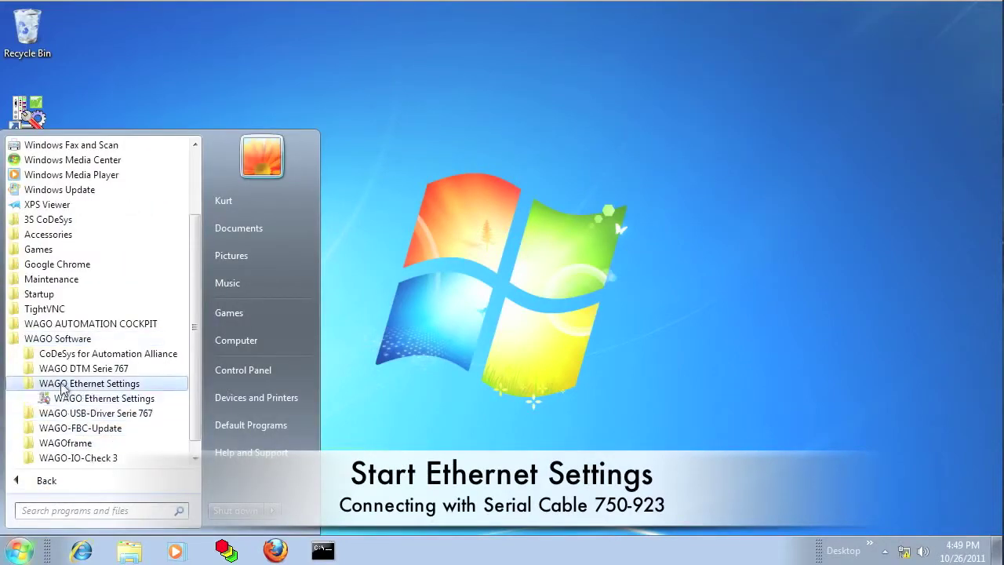
click(74, 398)
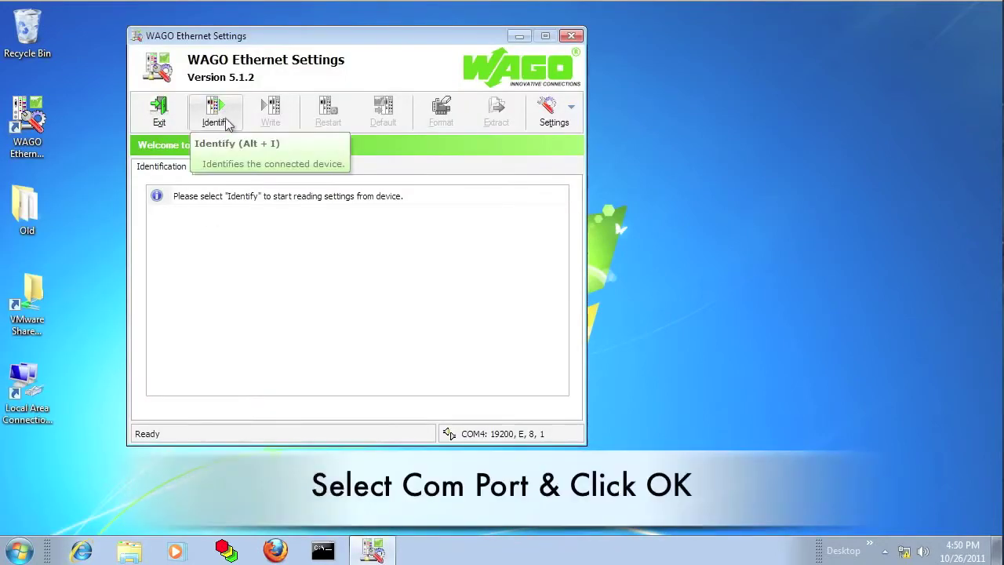
Set the communication connection to the COM4 WAGO USB Service Cable.
click(541, 110)
click(558, 144)
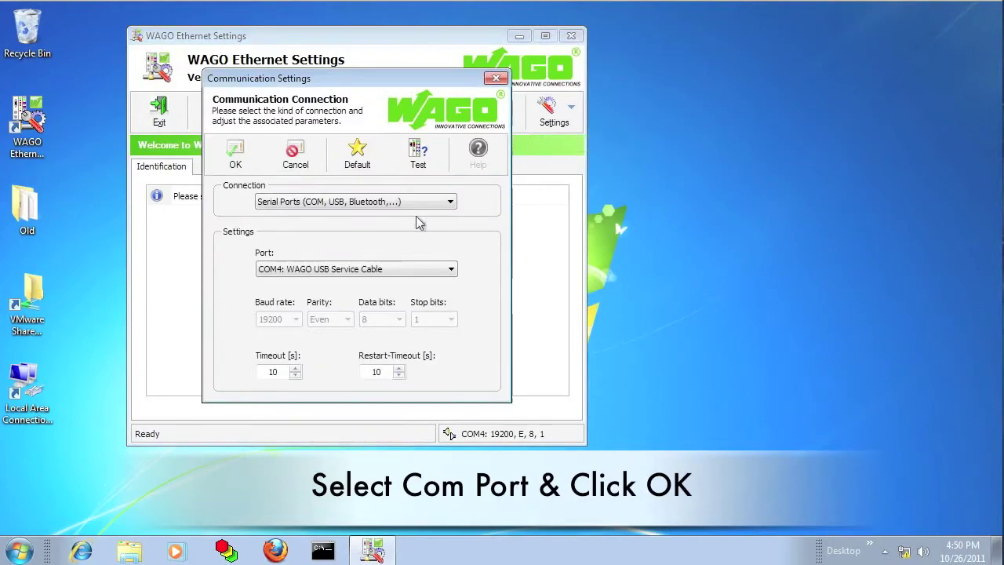
click(238, 158)
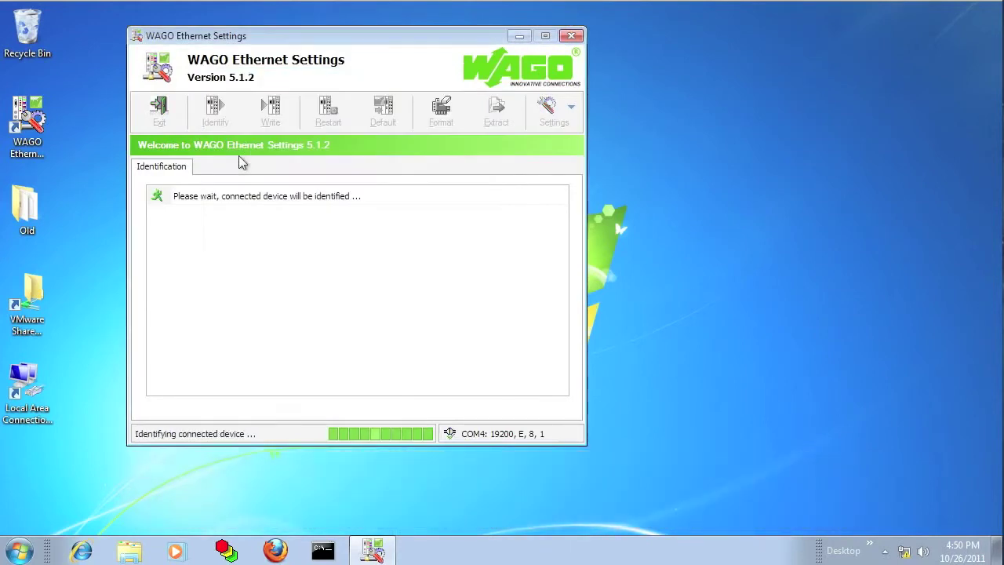
click(18, 551)
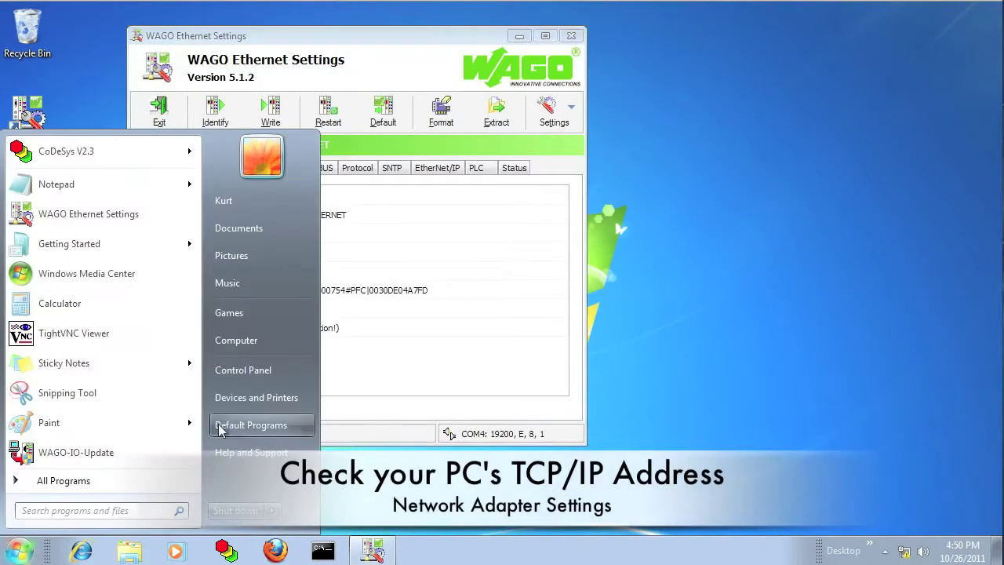
Open Local Area Connection's IPv4 properties showing 192.168.1.20 and mask 255.255.255.0.
click(245, 372)
click(258, 334)
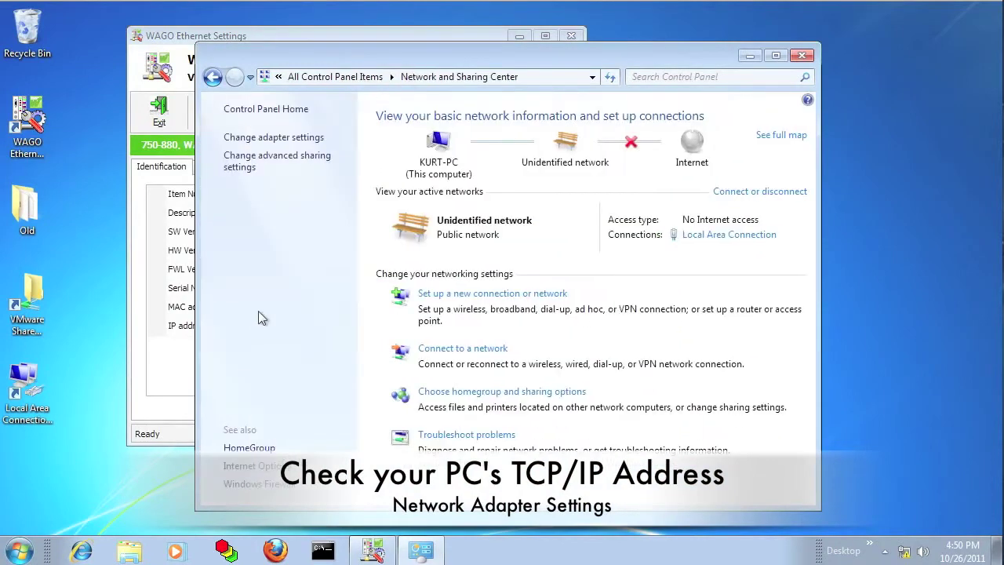
click(234, 138)
right_click(286, 146)
click(337, 295)
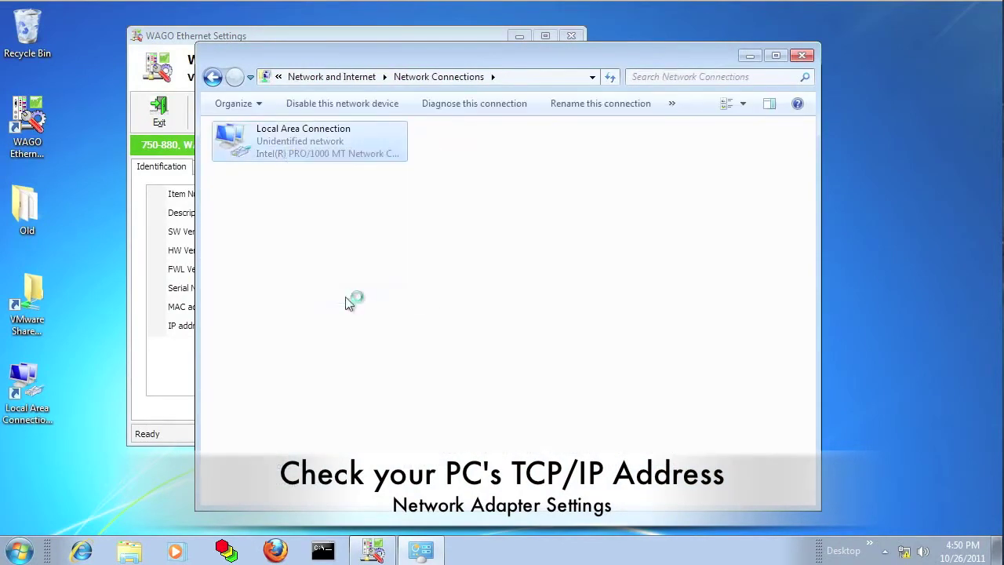
click(312, 296)
click(441, 359)
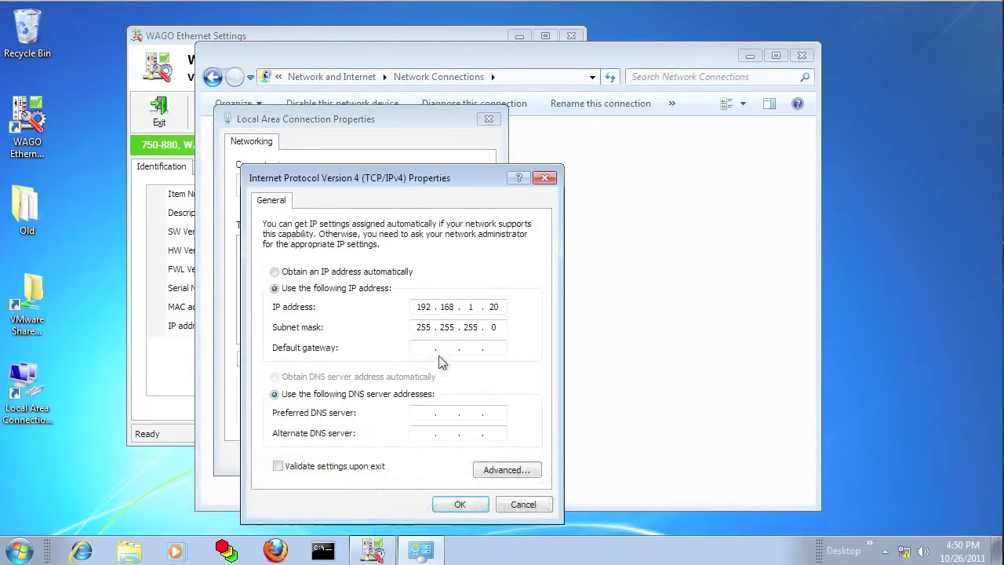
drag(394, 176, 764, 99)
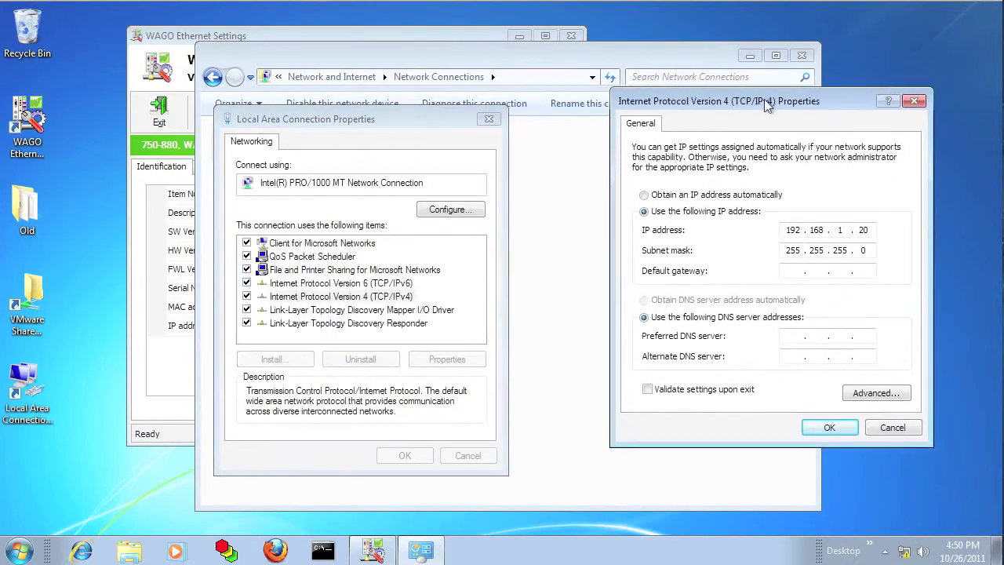
click(473, 28)
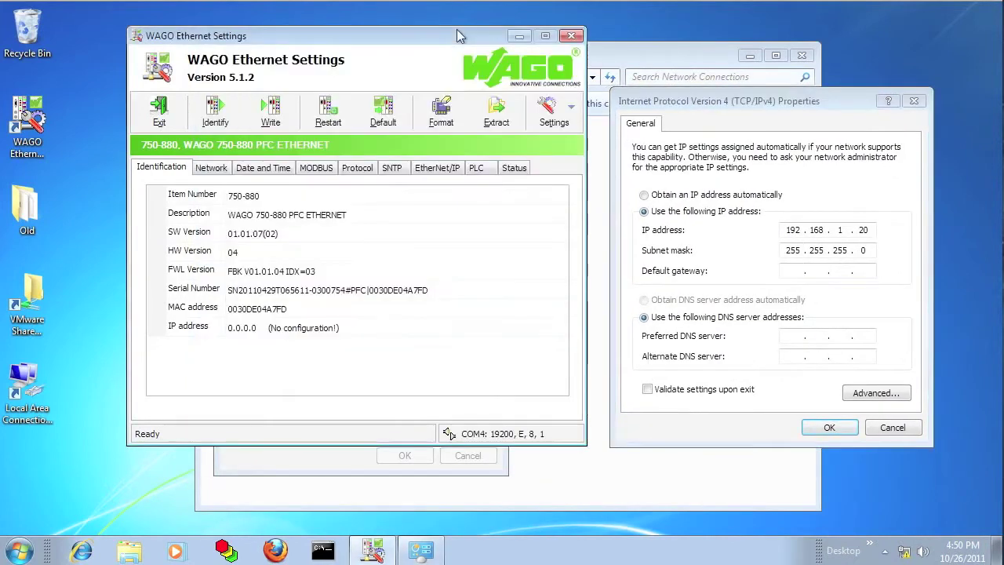
On the Network tab, replace static IP 0.0.0.0 with 192.168.1.3 and write it to the controller.
click(211, 170)
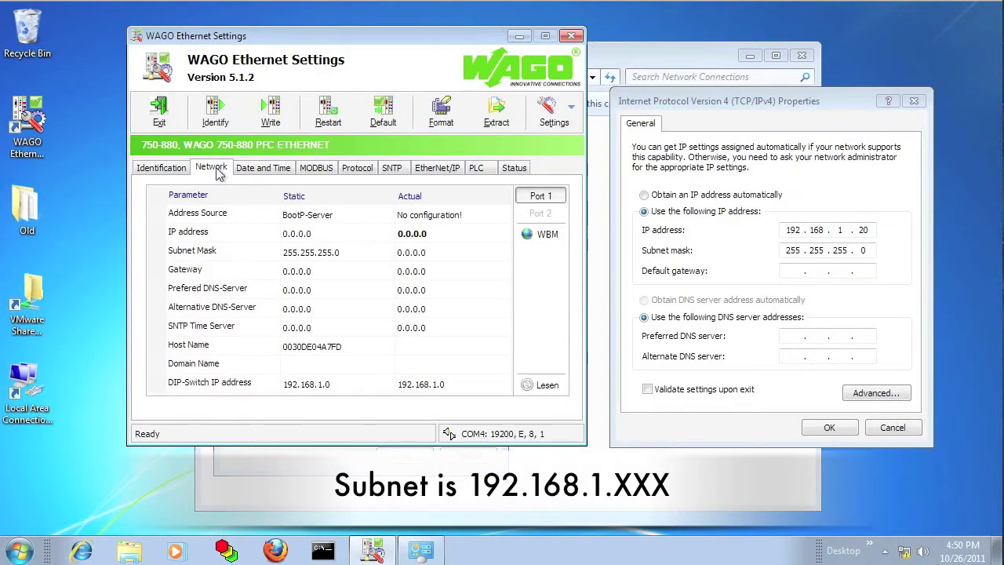
click(312, 235)
click(312, 240)
drag(319, 241, 270, 237)
text(192.168.1.3)
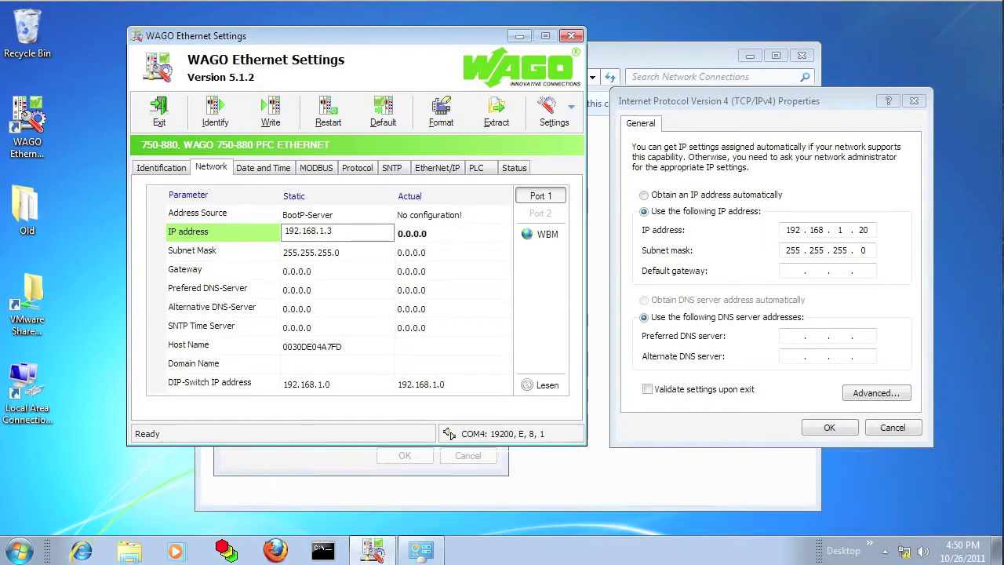
key(Return)
click(273, 116)
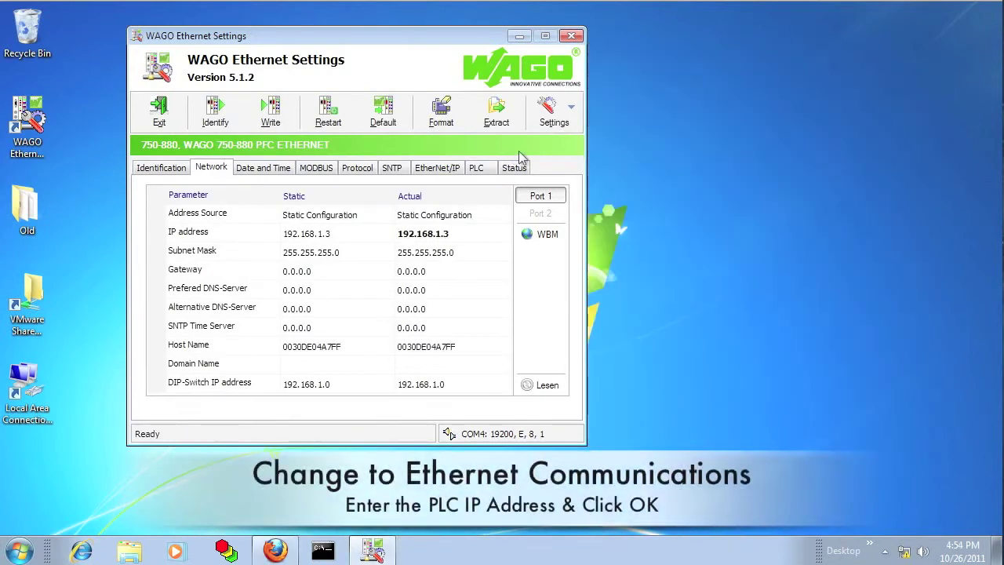
click(554, 110)
Switch the communication connection to Ethernet (TCP/IP) with IP 192.168.1.3.
click(567, 142)
click(446, 201)
click(354, 227)
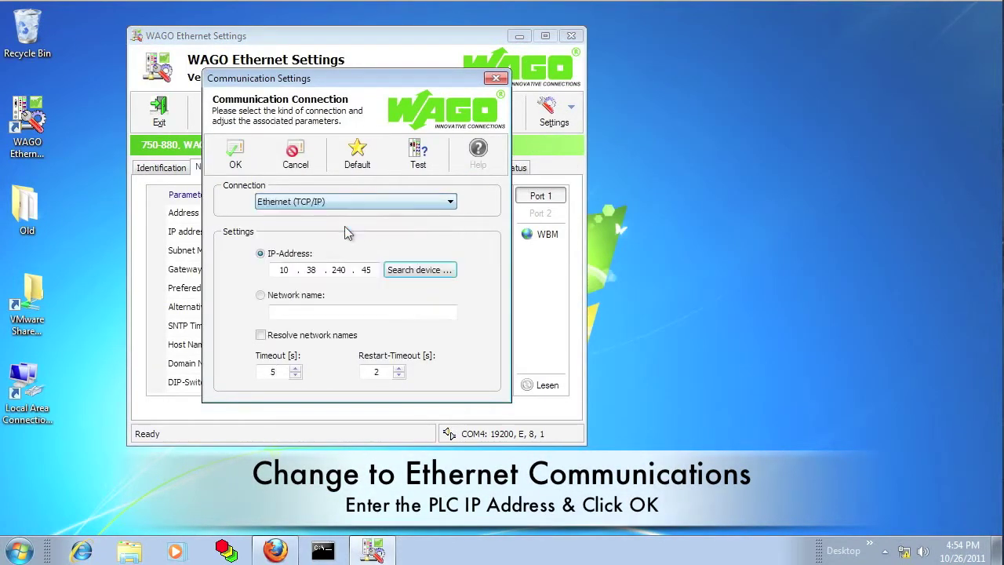
key(BackSpace)
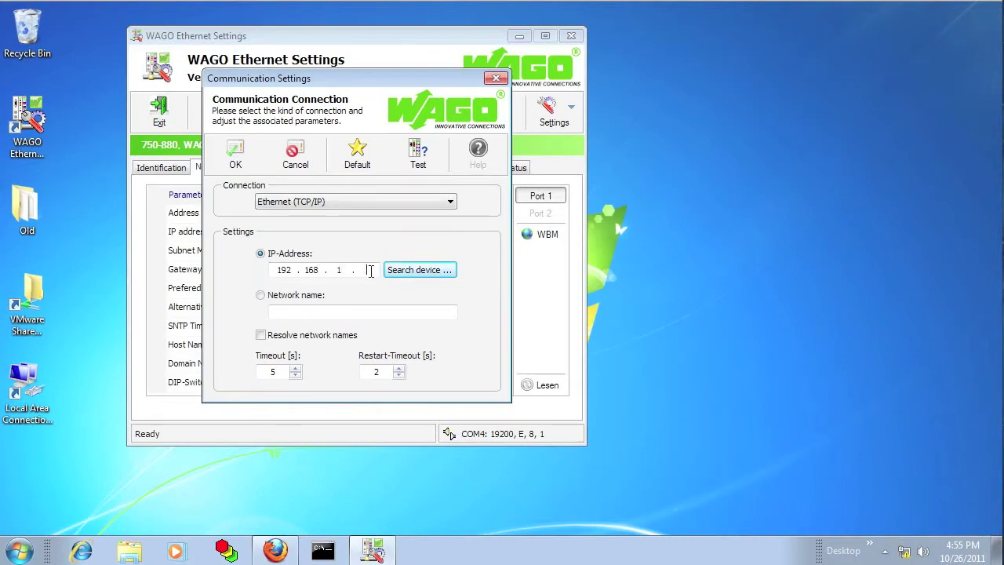
click(234, 157)
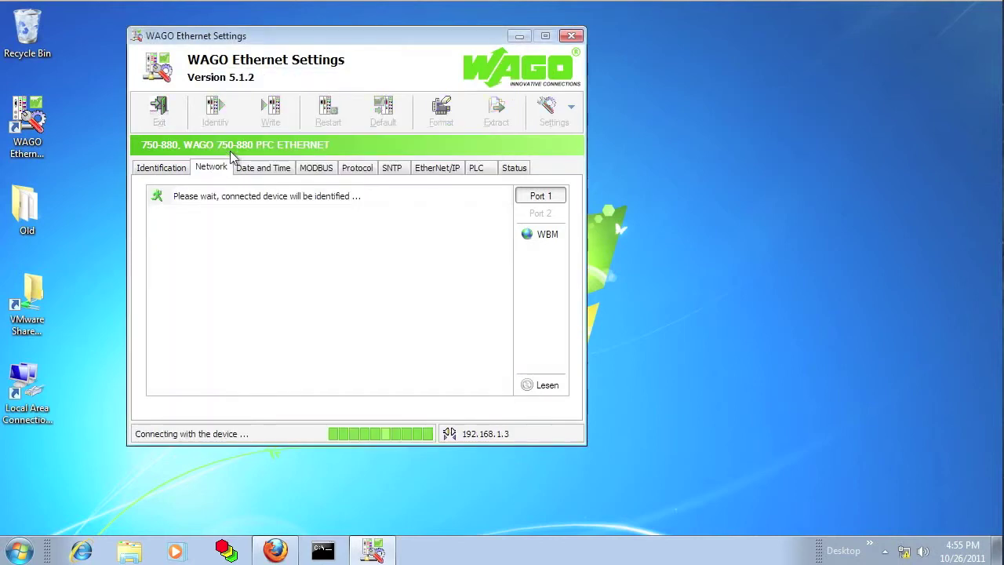
Search 192.168.1.1–254, select the PLC found at 192.168.1.3, and apply it to the connection.
click(554, 110)
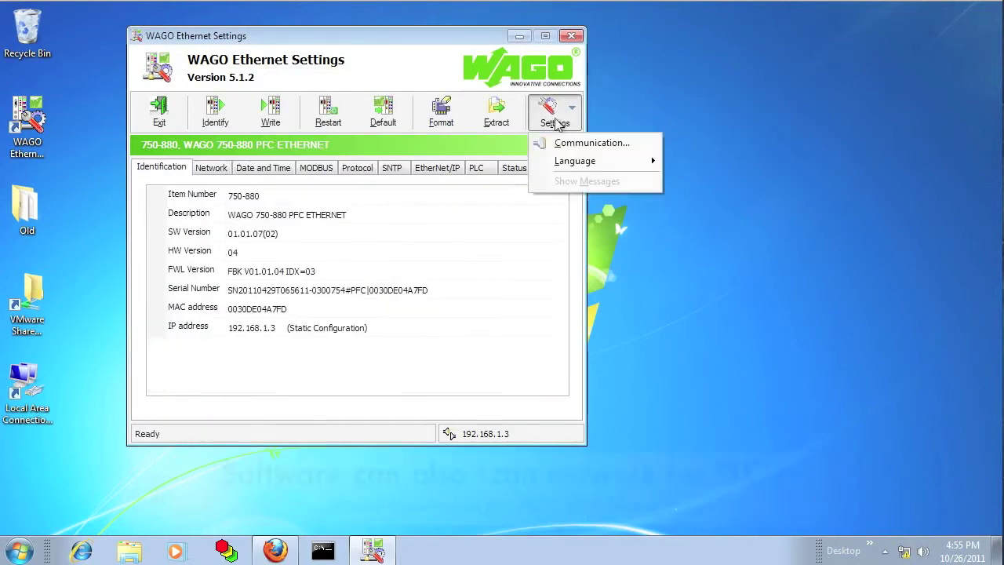
click(559, 142)
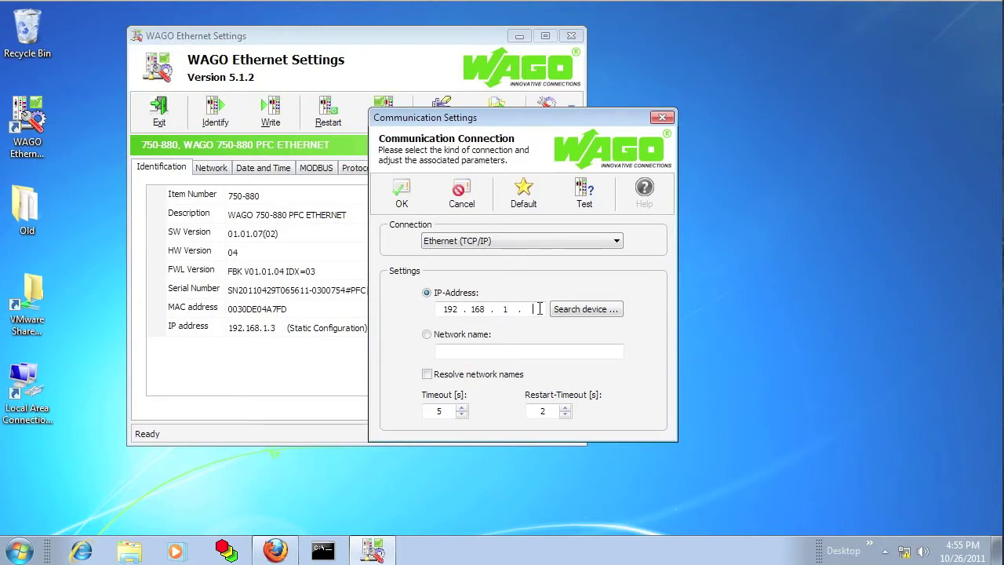
click(584, 309)
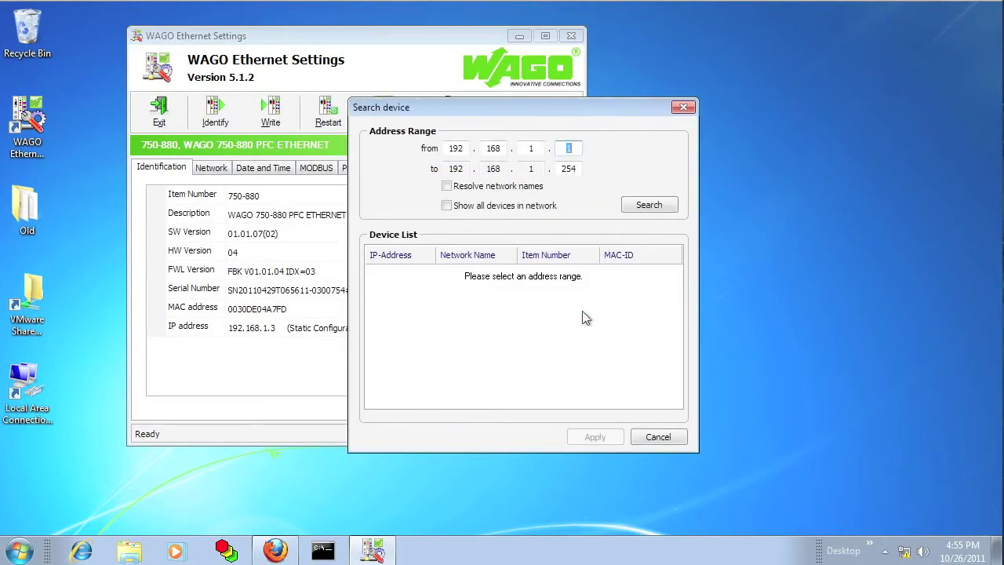
click(649, 205)
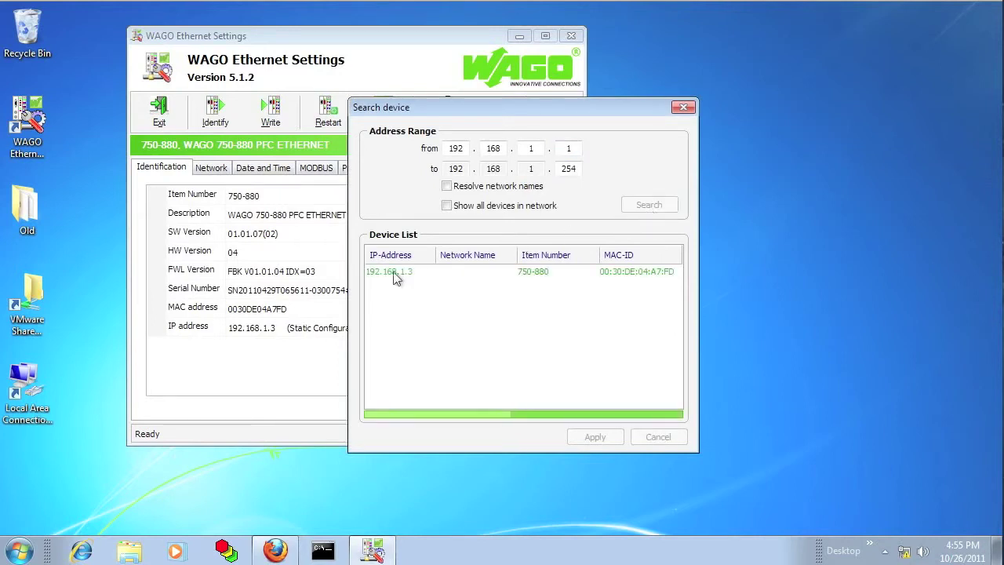
click(396, 275)
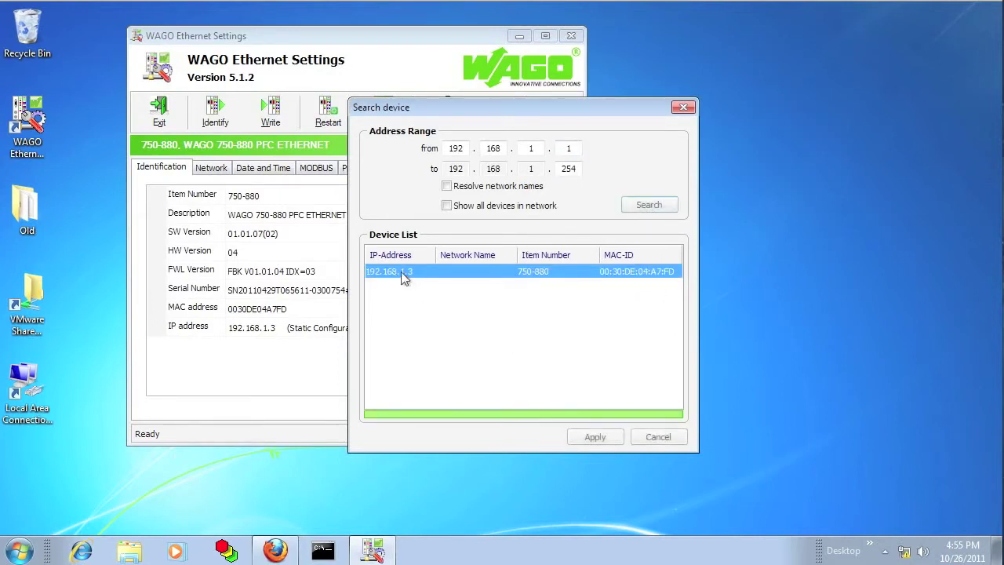
click(596, 438)
click(412, 205)
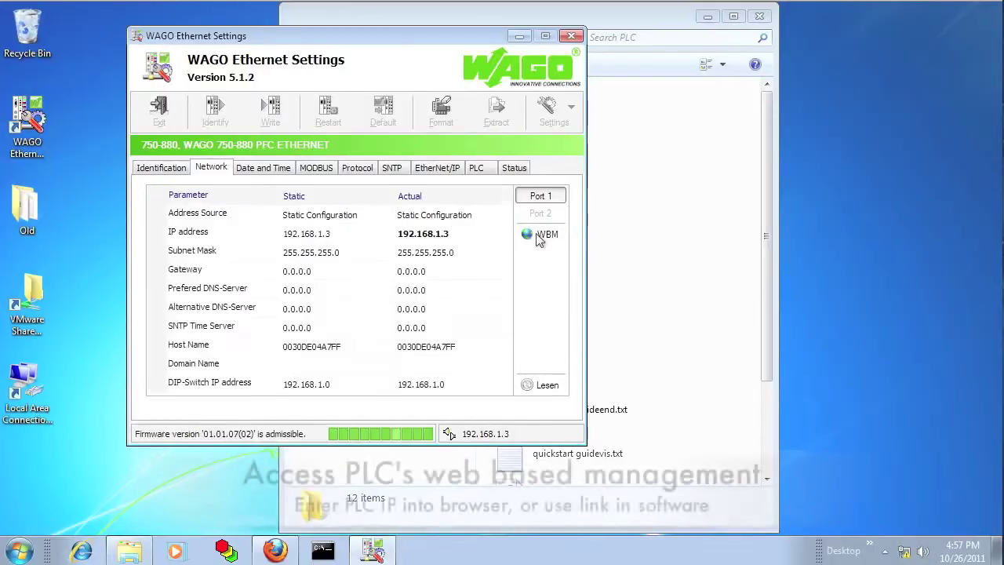
Open the PLC's web-based management and view its Disk Info page with FAT disks A and S.
click(538, 238)
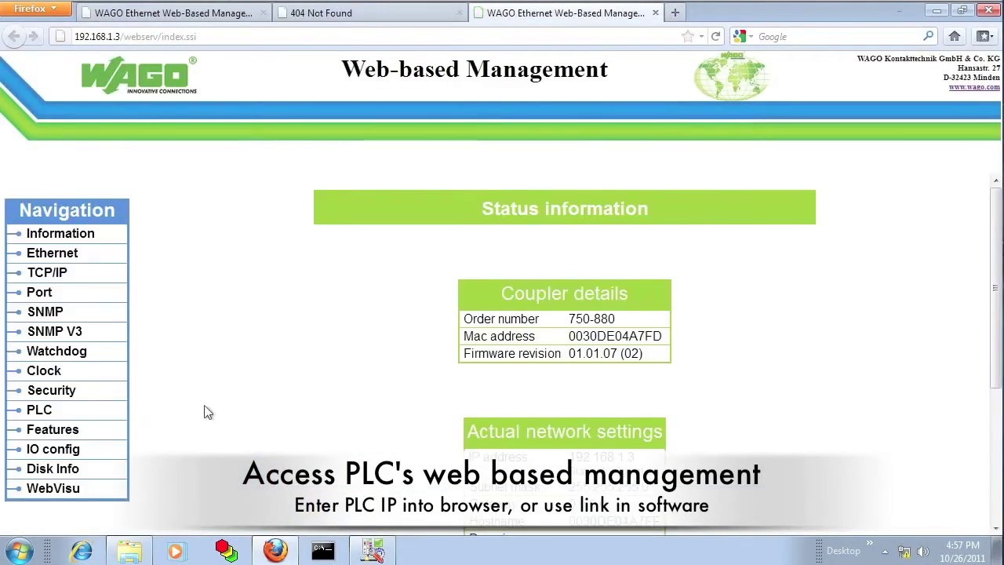
click(70, 468)
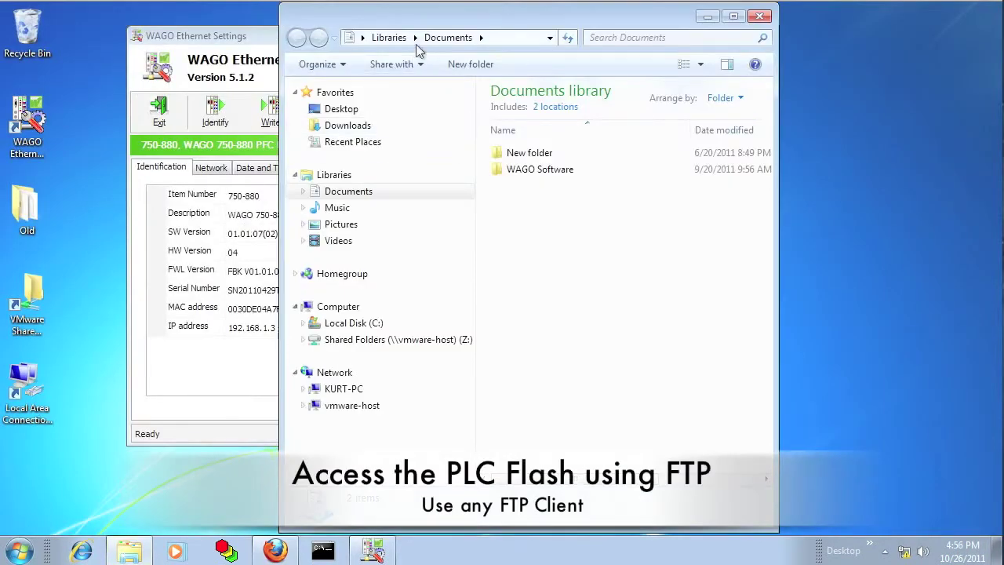
click(350, 40)
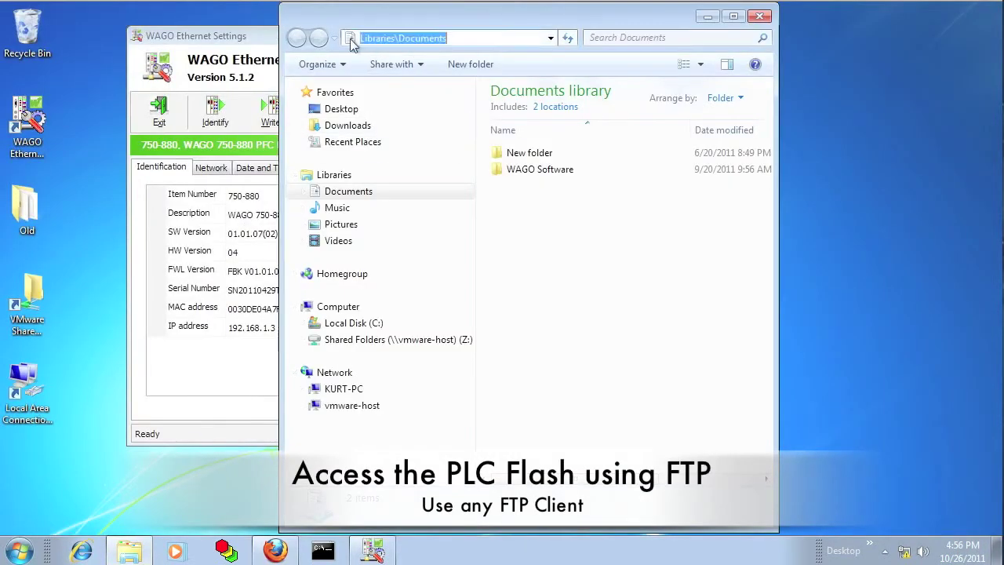
Browse to ftp://192.168.1.3, log on with the default credentials, and open the PLC folder.
text(192)
key(BackSpace)
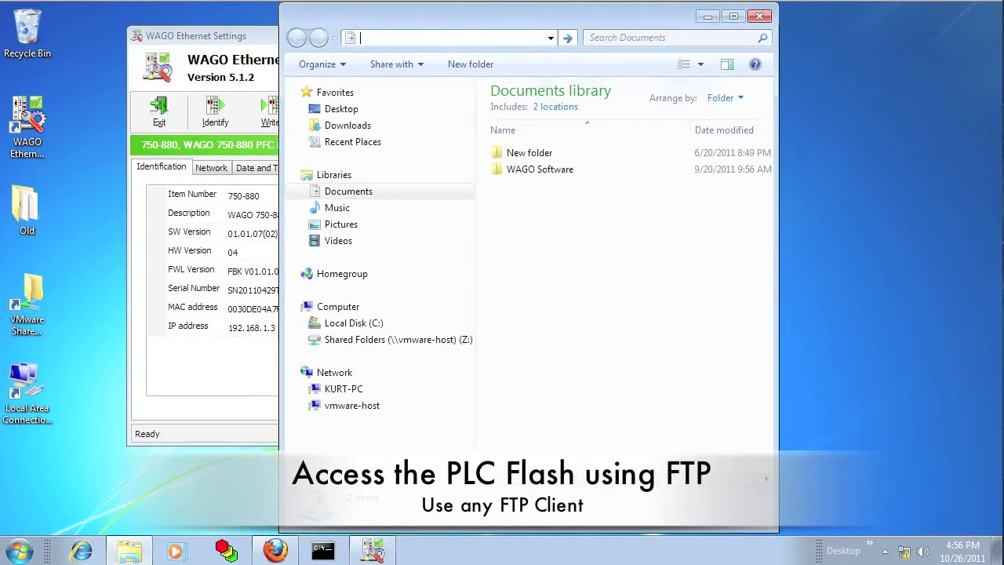
text(ftp://)
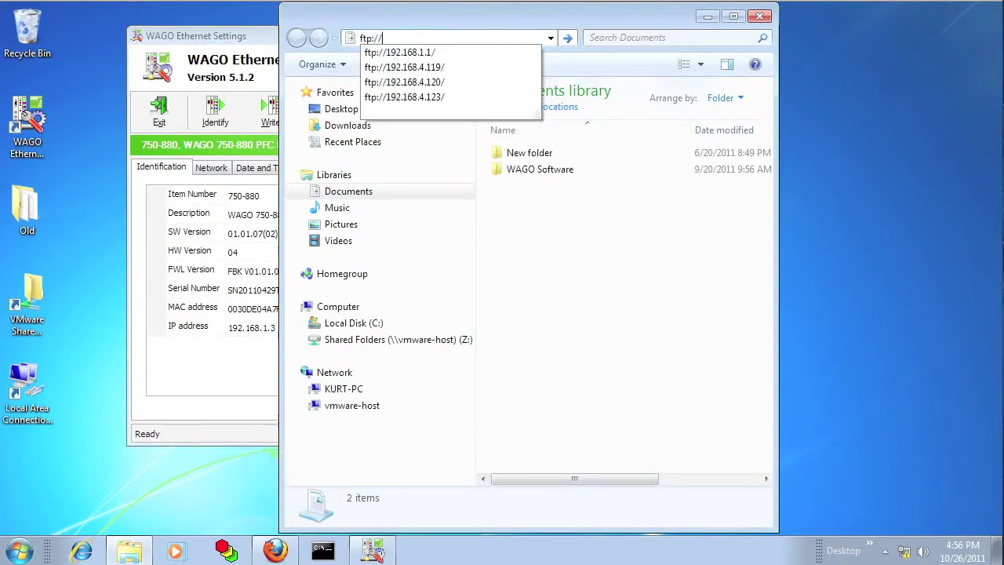
text(192.168.1.3)
key(Return)
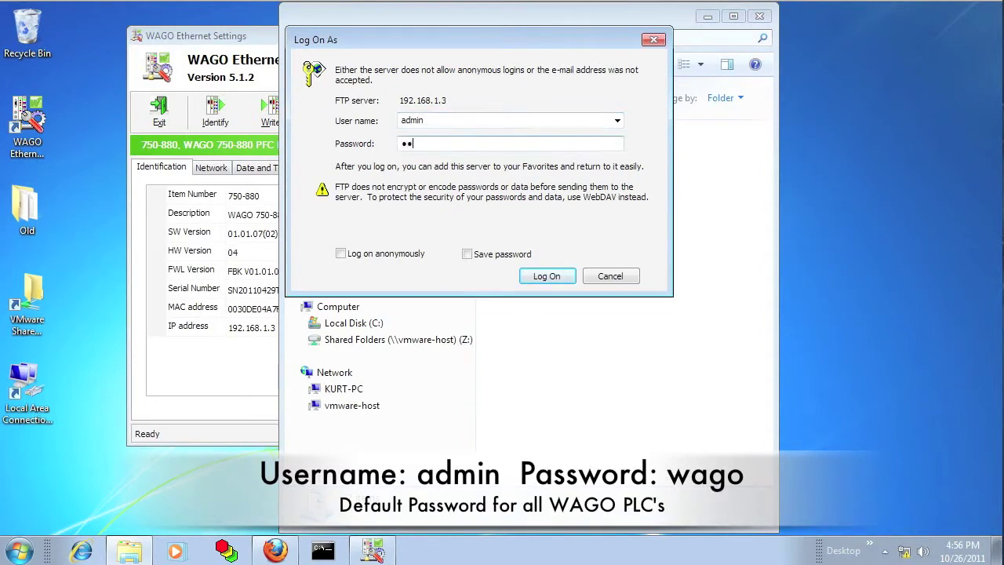
text(go)
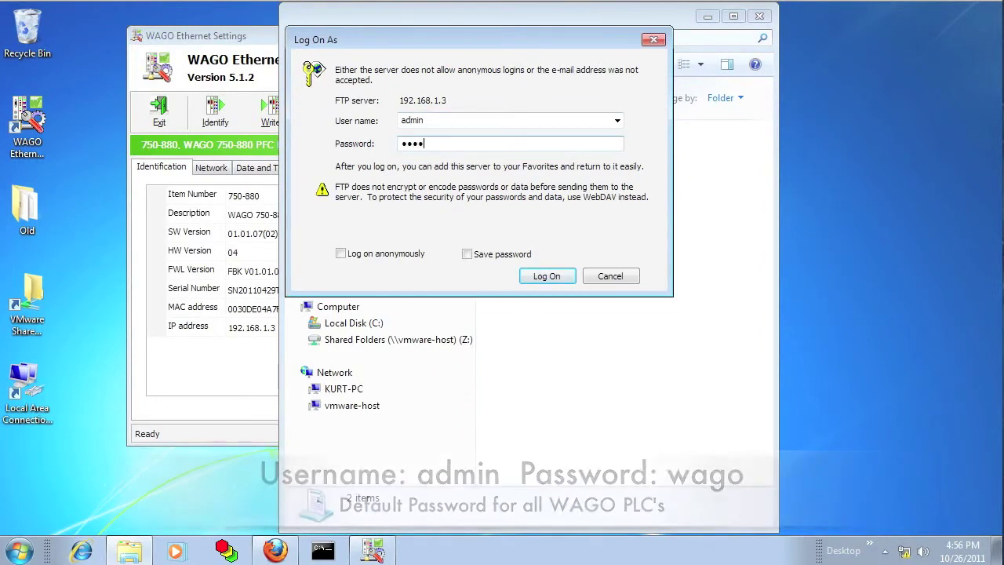
click(553, 275)
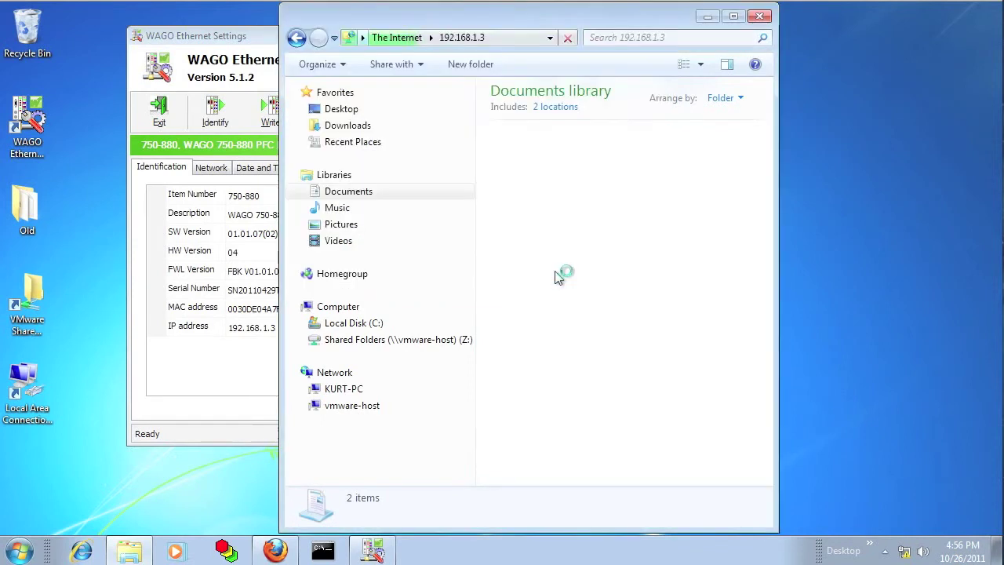
click(531, 151)
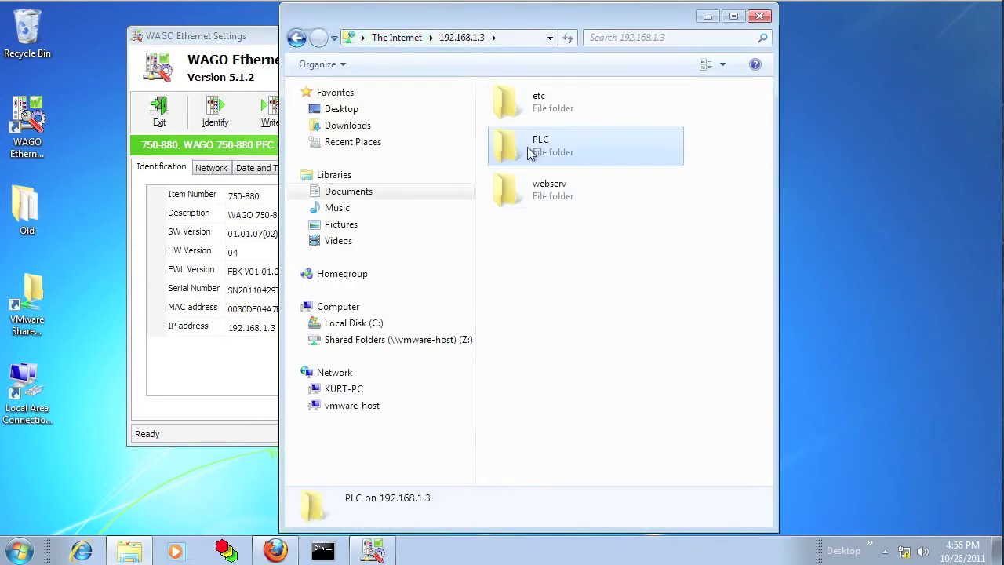
double_click(531, 152)
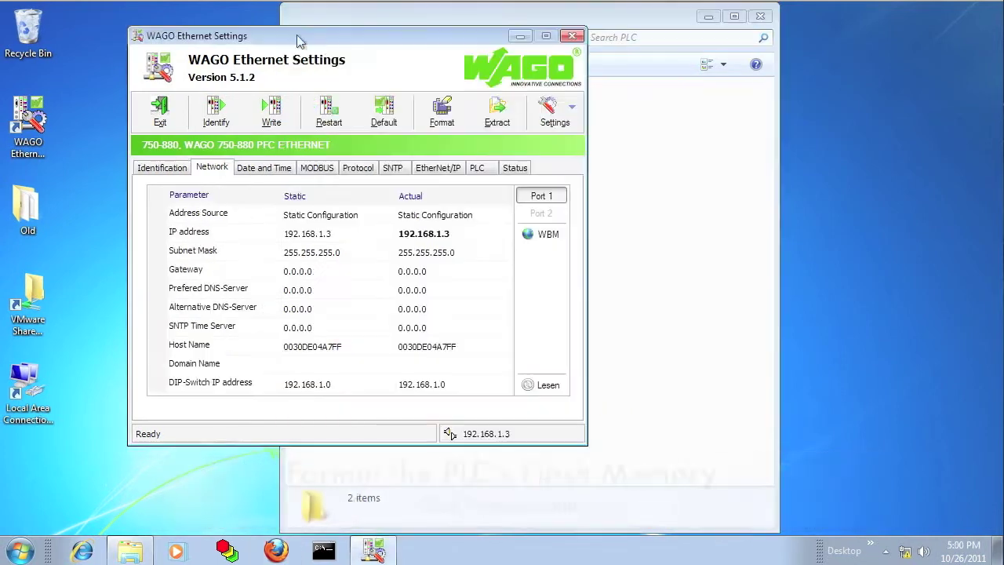
Format the 750-880's flash, extract the default file system, and restart the PLC.
click(437, 115)
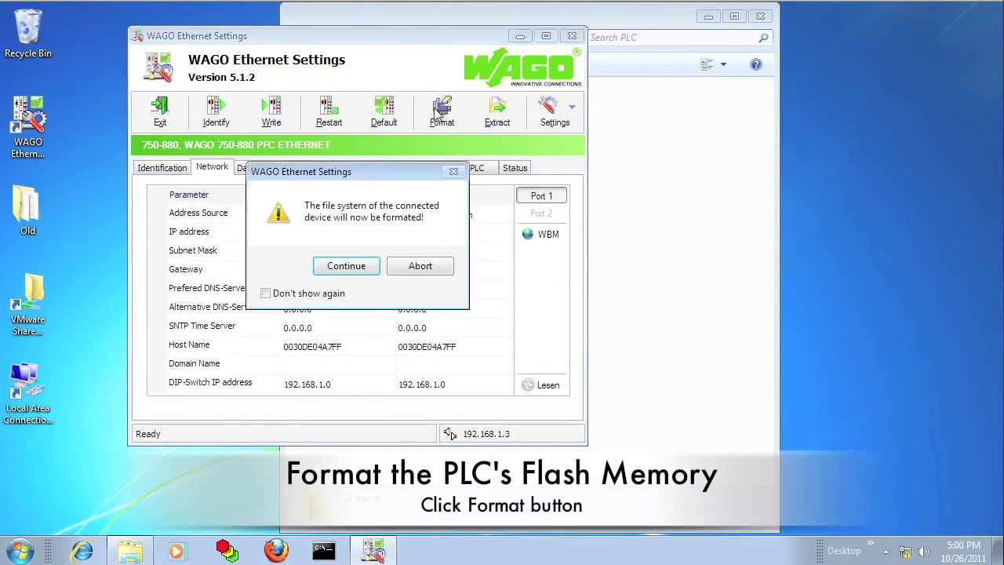
click(346, 266)
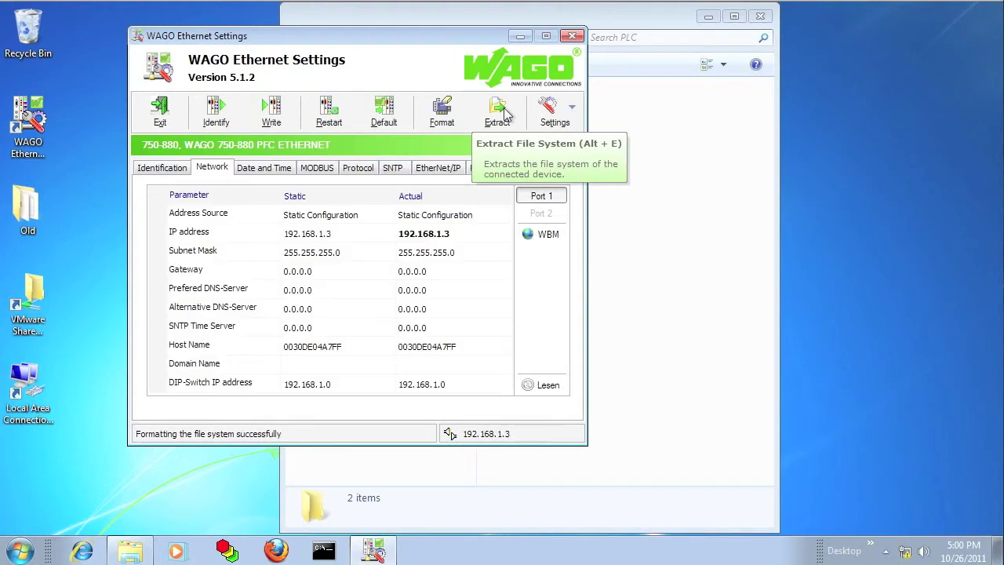
click(504, 116)
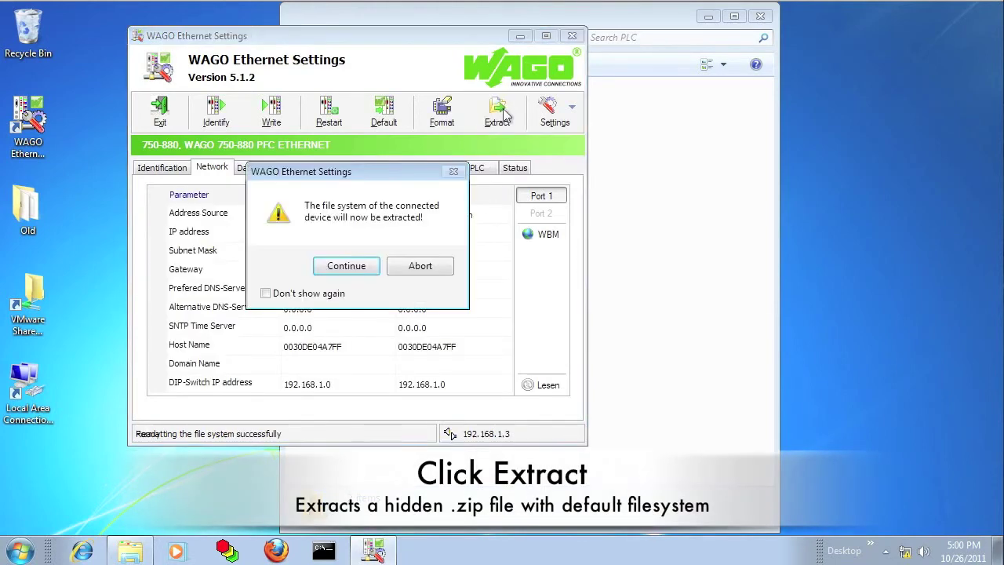
click(348, 266)
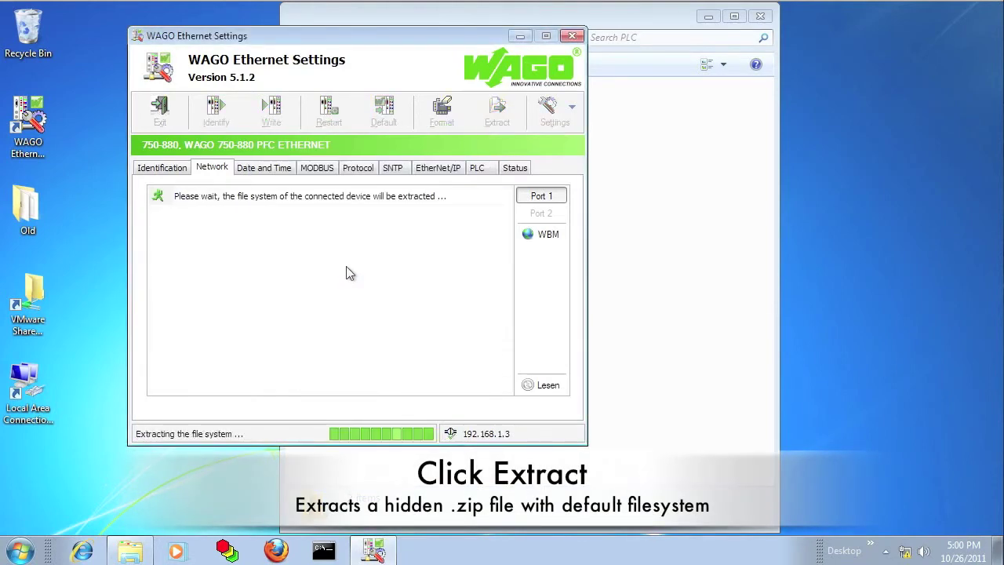
click(330, 114)
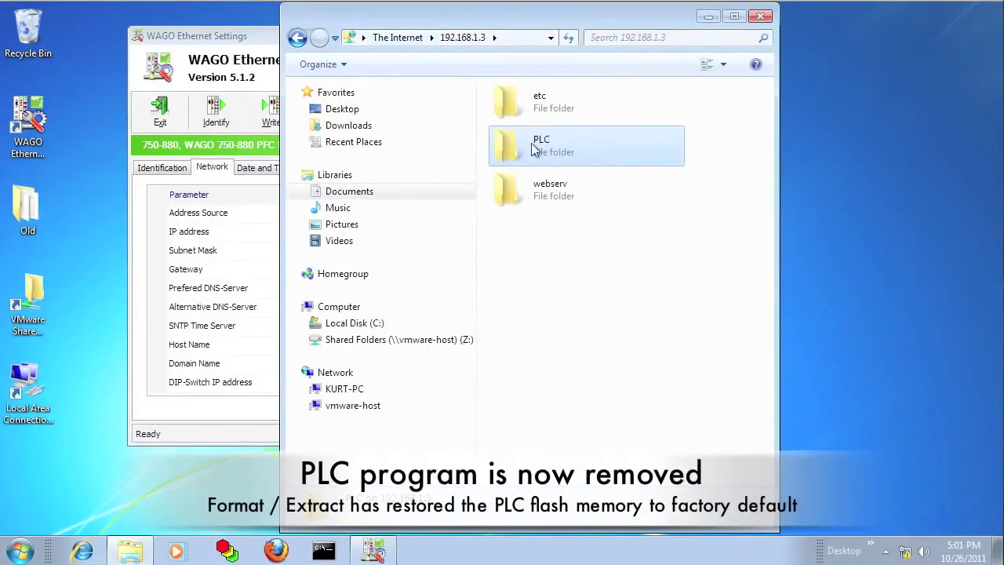
Check that the PLC folder on 192.168.1.3 contains only error_ini.xml and webvisu.htm.
double_click(522, 151)
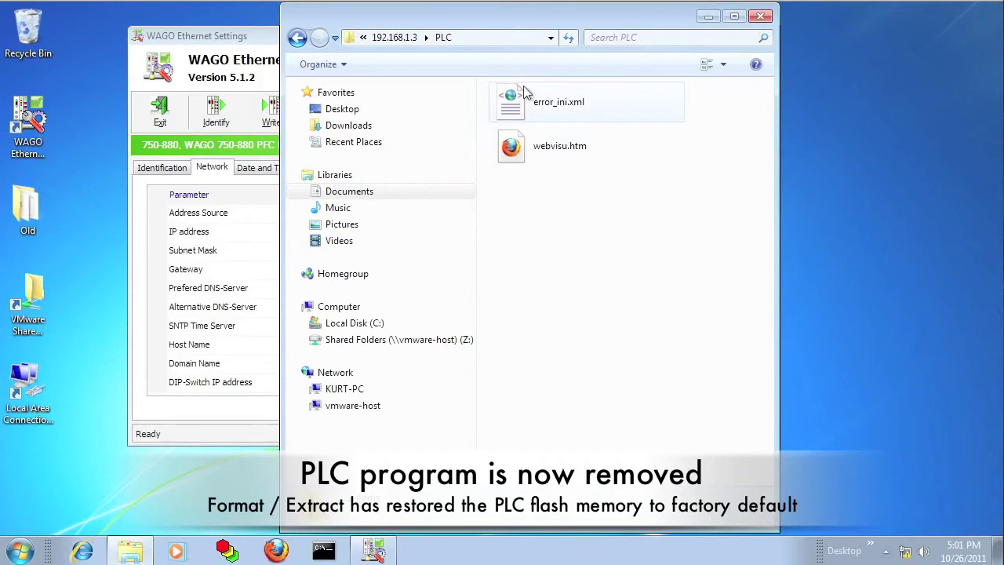
click(241, 135)
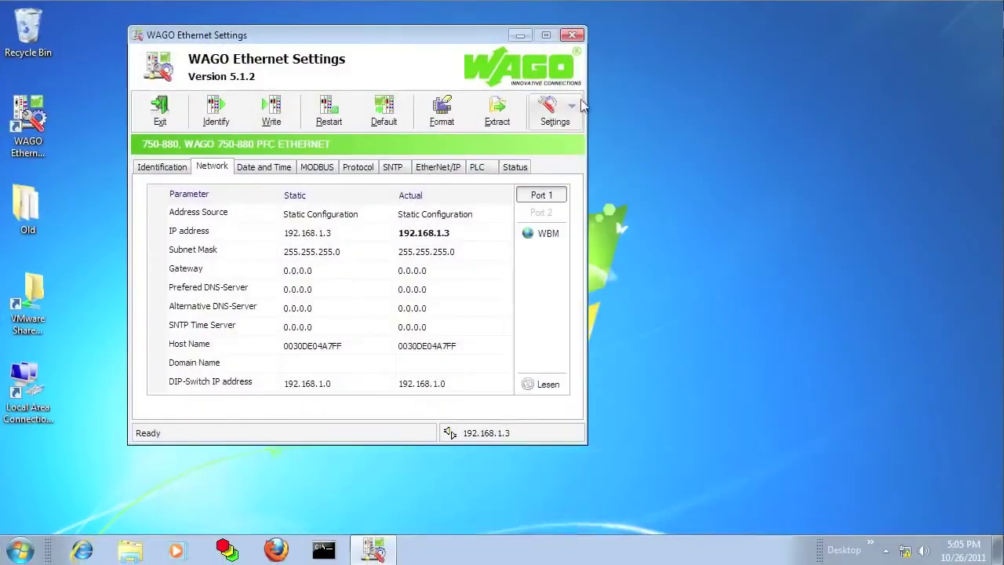
Reconnect through the Communication settings and verify the Identification tab reports 192.168.1.3 from the DIP switch.
click(559, 110)
click(596, 141)
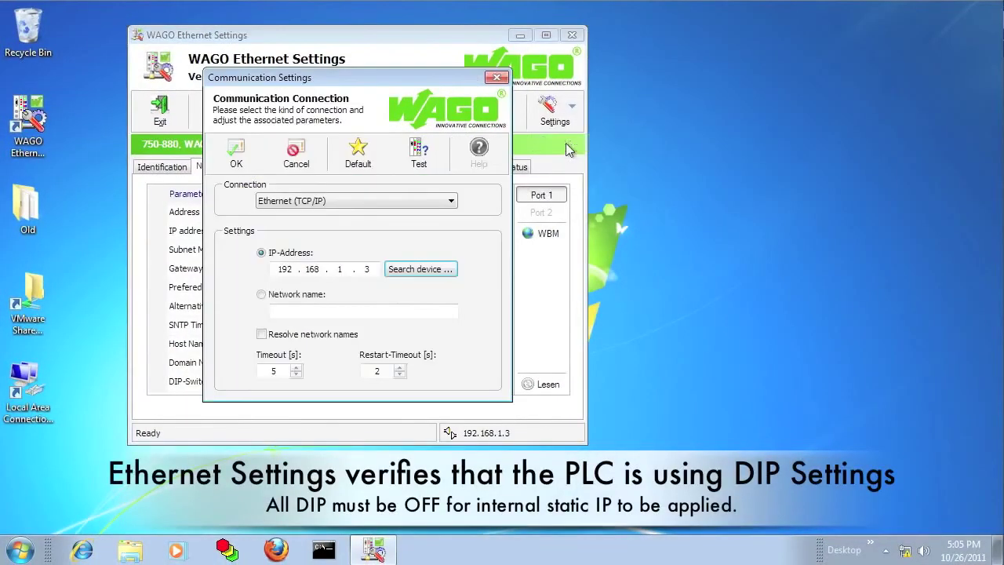
click(235, 156)
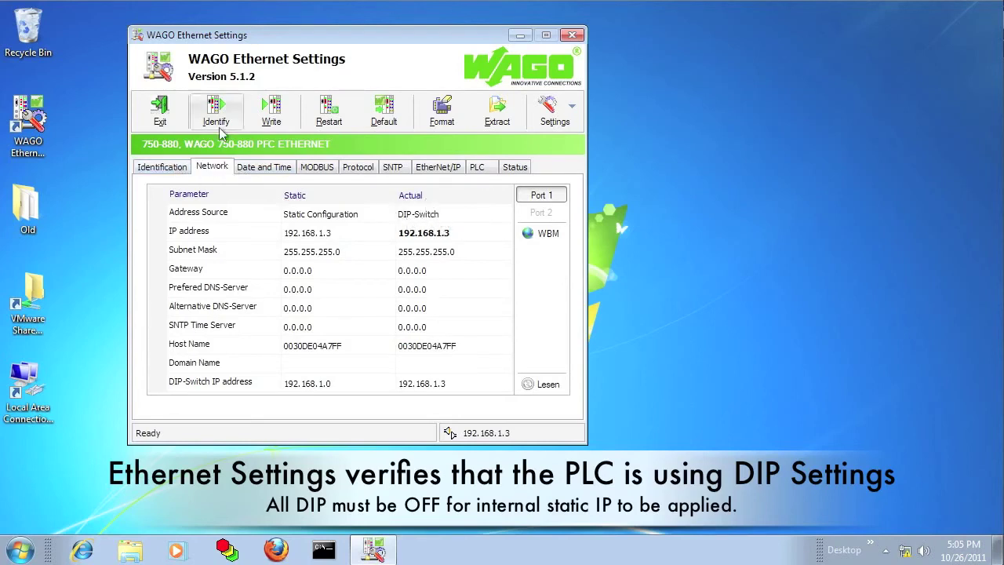
click(167, 169)
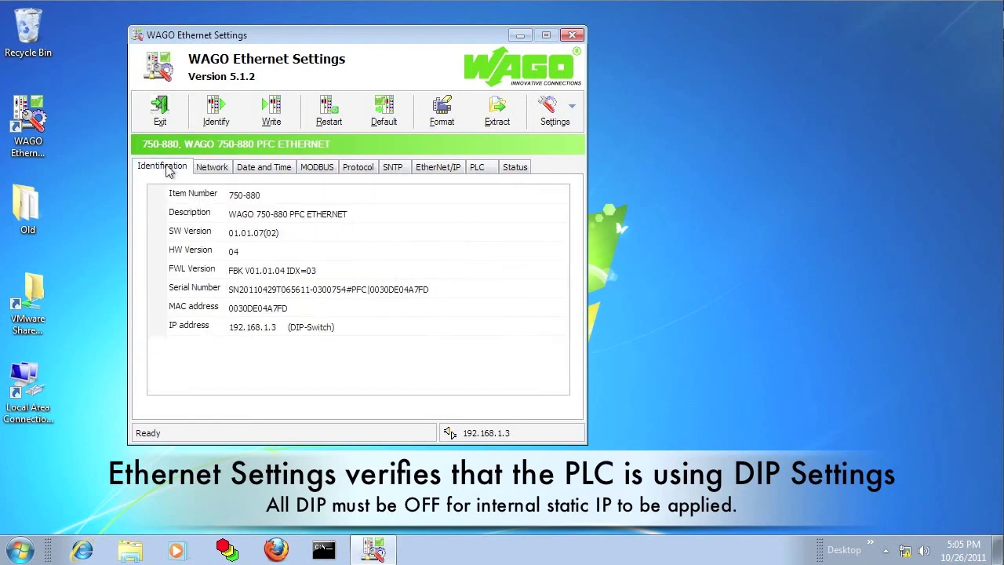